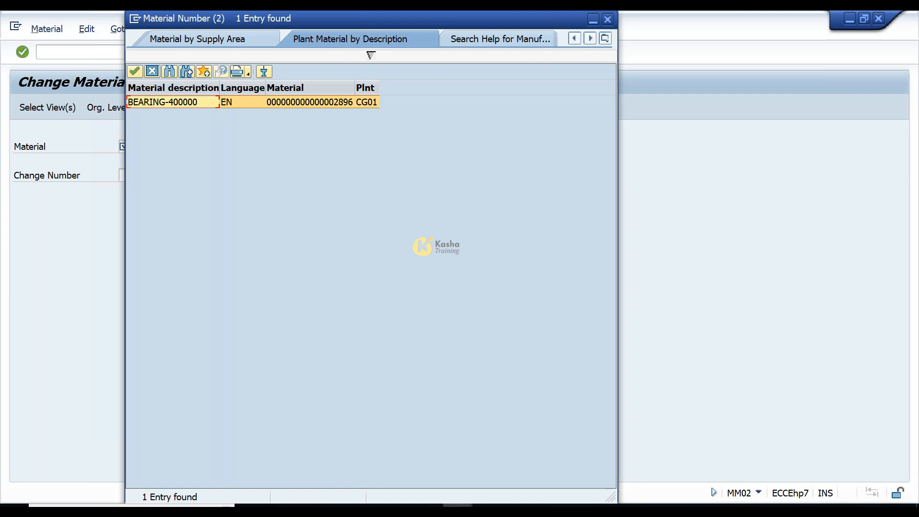
Step: Open material 2896 (BEARING-400000) for changing, with the preselected views, plant CG01 and storage location 1000
double_click(200, 102)
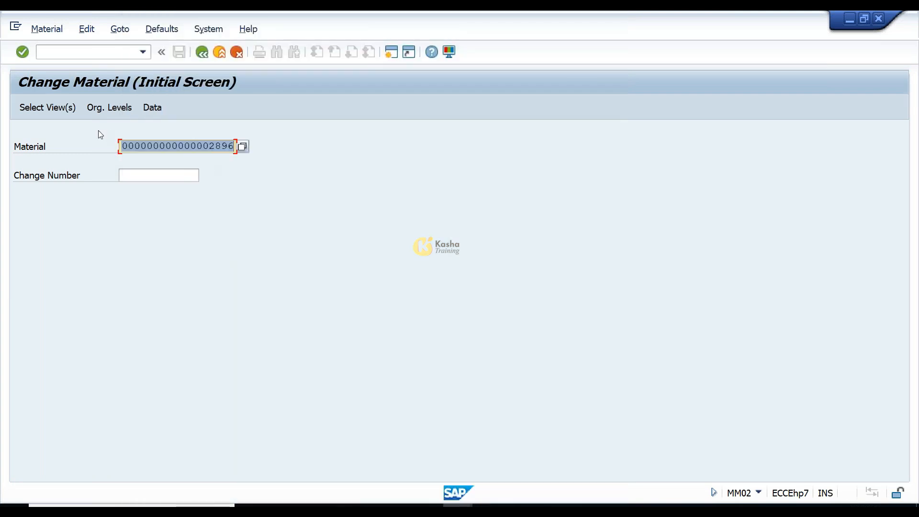
left_click(53, 107)
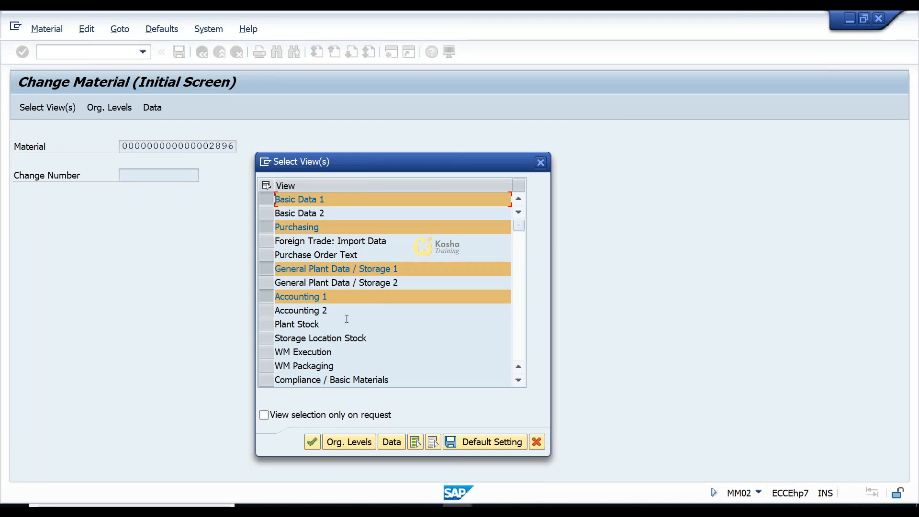
left_click(335, 443)
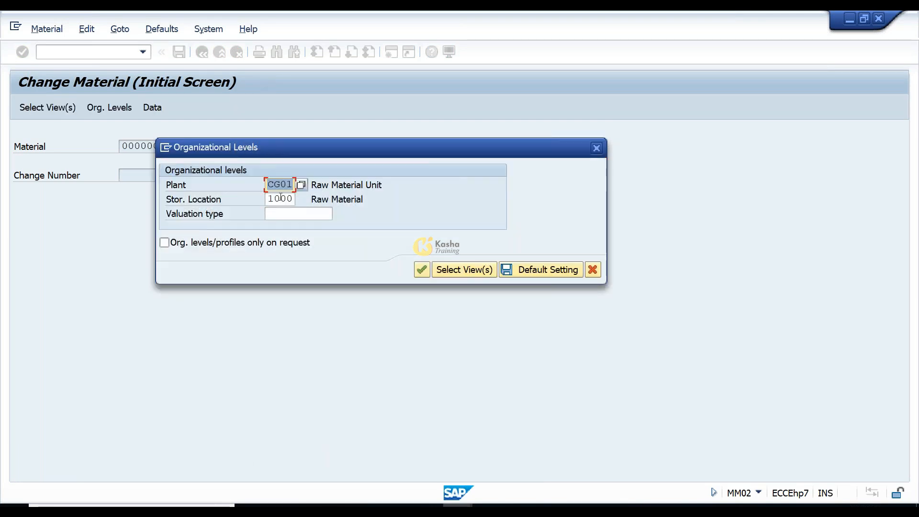
left_click(414, 275)
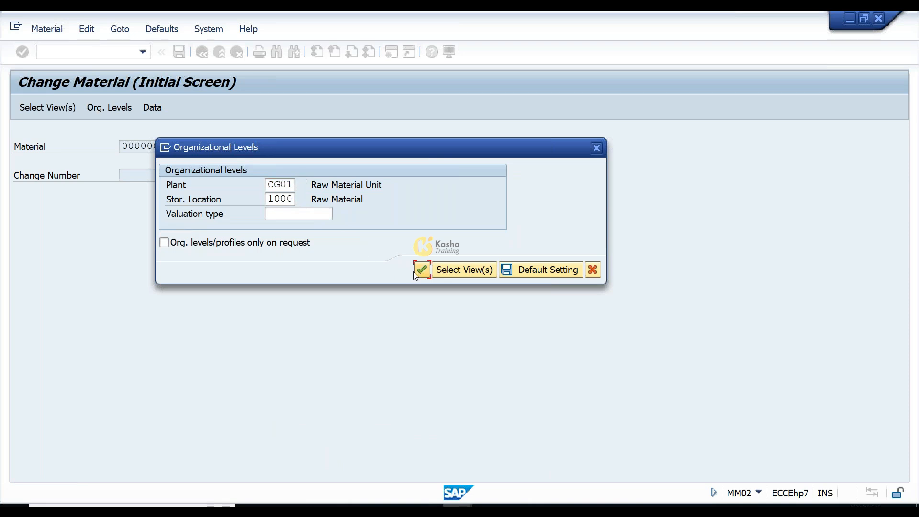
left_click(423, 271)
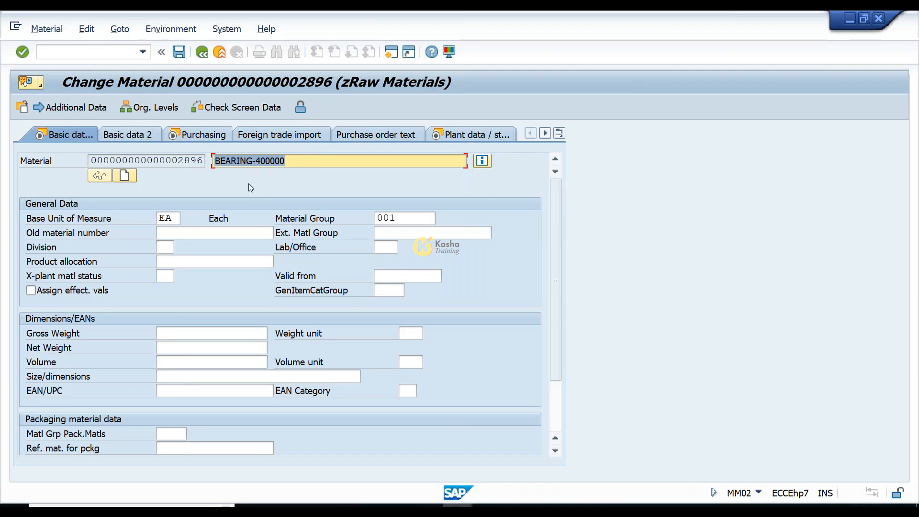
Step: Review the material's views through to the moving price in Accounting 1, and exit the transaction without changing data
key("Return")
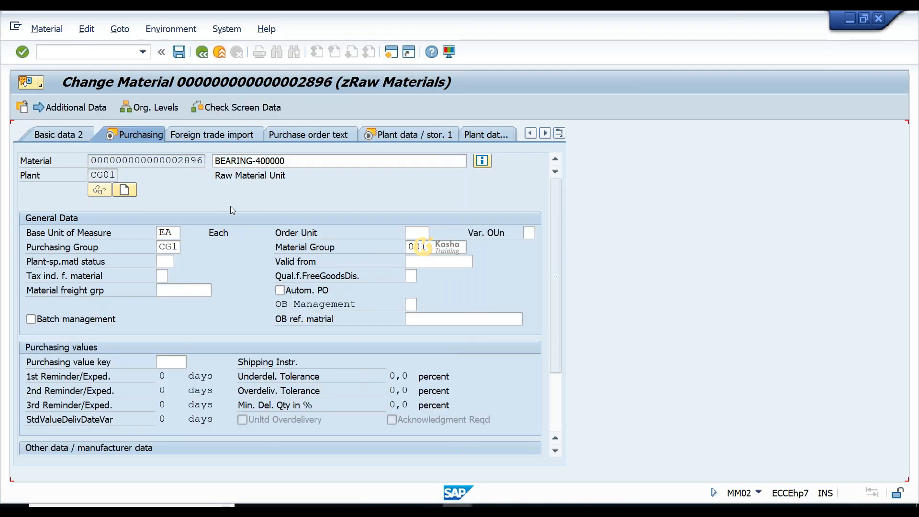
key("Return")
key("Return")
key("Return")
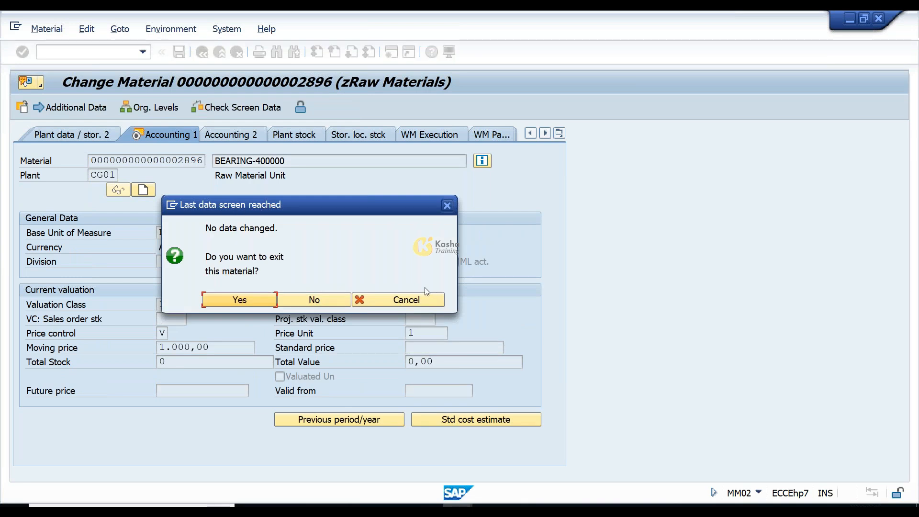
left_click(411, 305)
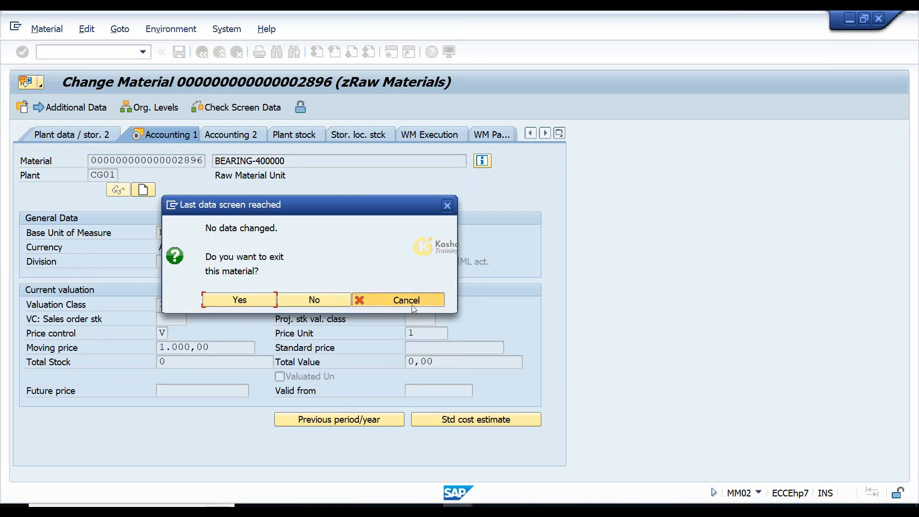
left_click(233, 352)
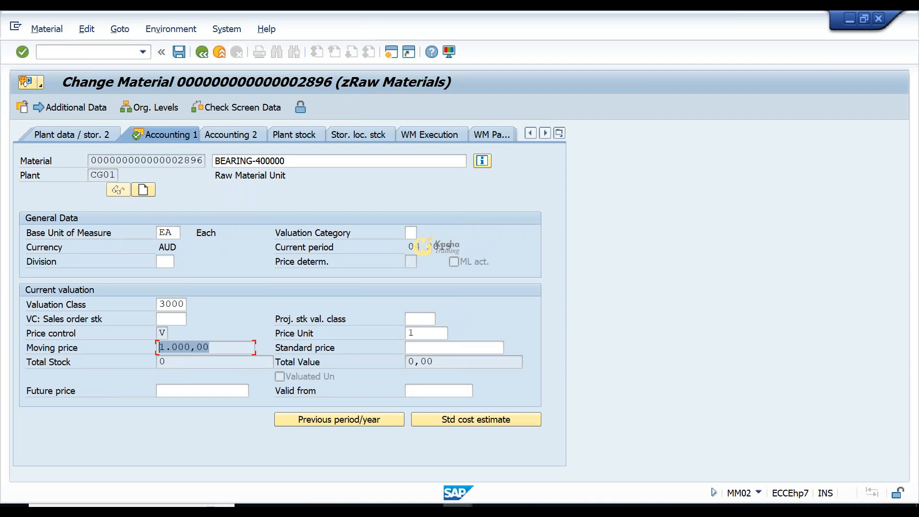
left_click(84, 54)
type("/n")
key("Return")
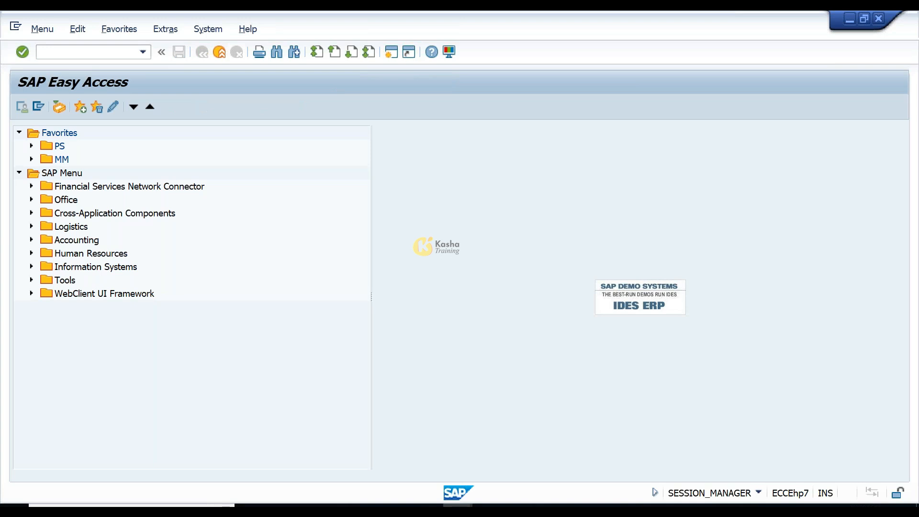
Step: Open material 2896 in display mode with transaction MM03 and go to its Purchasing view
type("MM03")
key("Return")
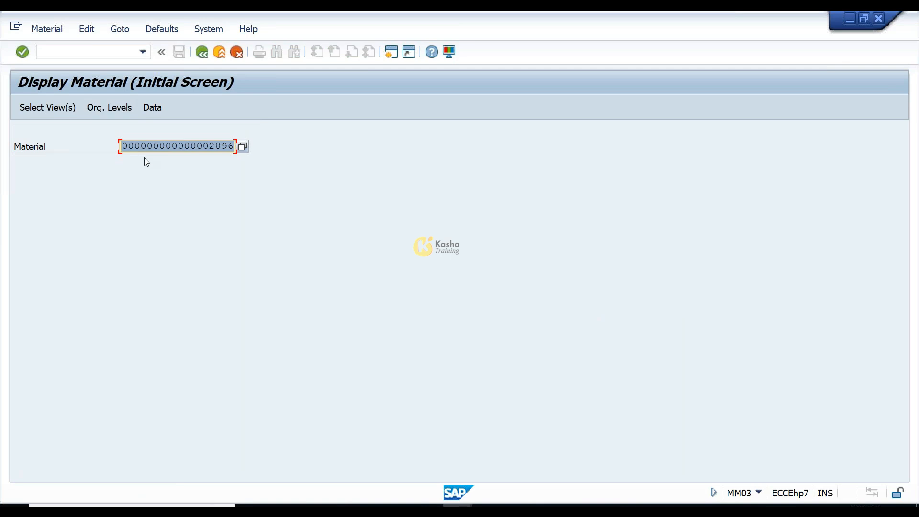
key("Return")
key("Return")
key("Return")
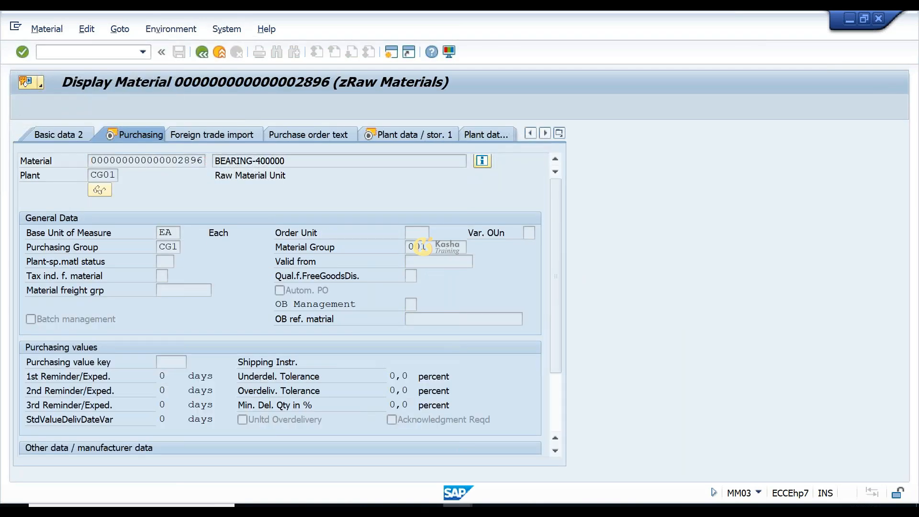
Step: Go through the remaining display views of material 2896 and return to SAP Easy Access
key("Return")
key("Return")
key("Return")
key("Return")
key("Return")
key("Return")
key("Return")
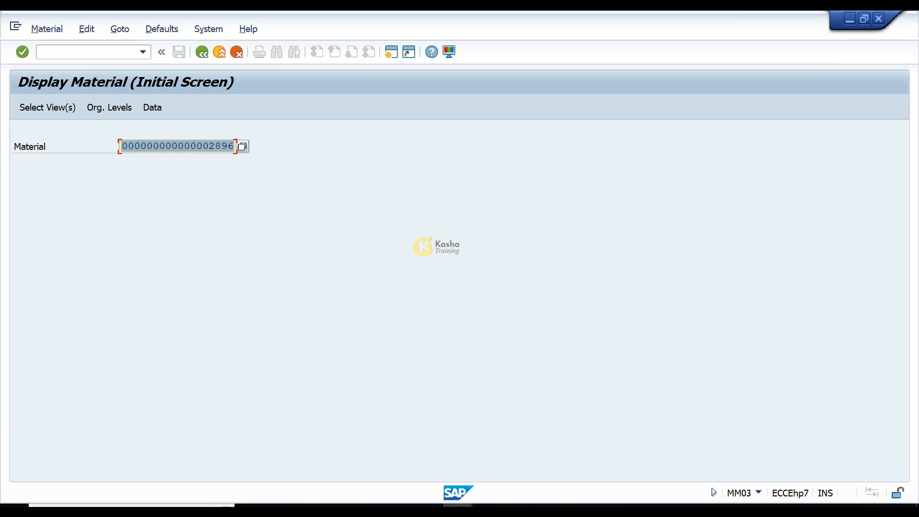
left_click(202, 51)
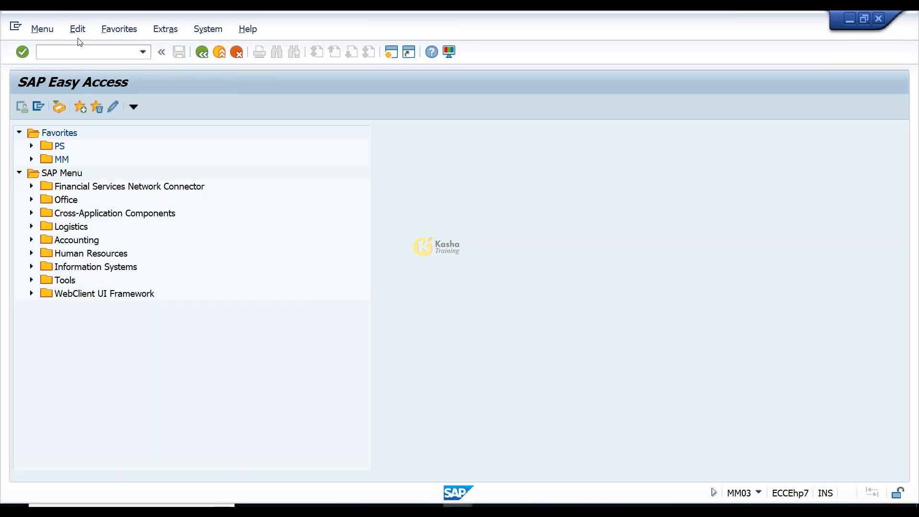
Step: View the MM06 deletion flag options of material 2896 for plant CG01 and storage location 1000, and exit without flagging anything
type("MM06")
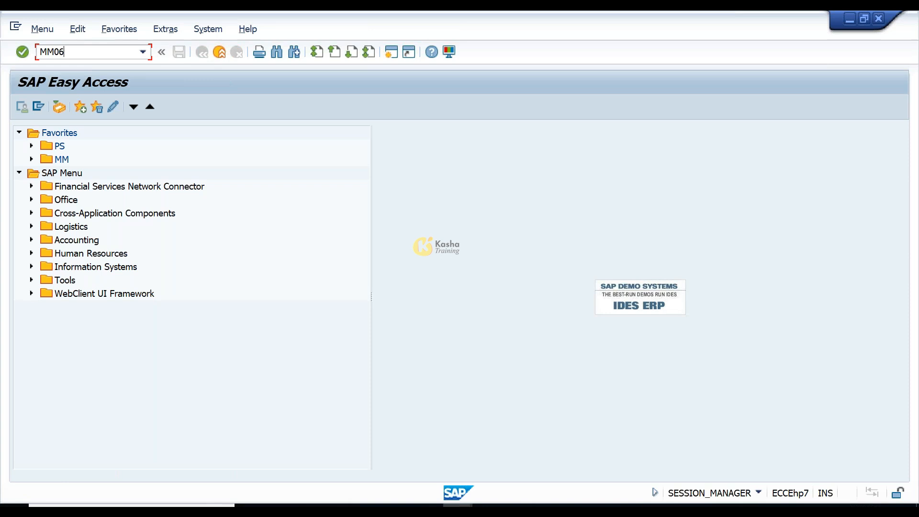
key("Return")
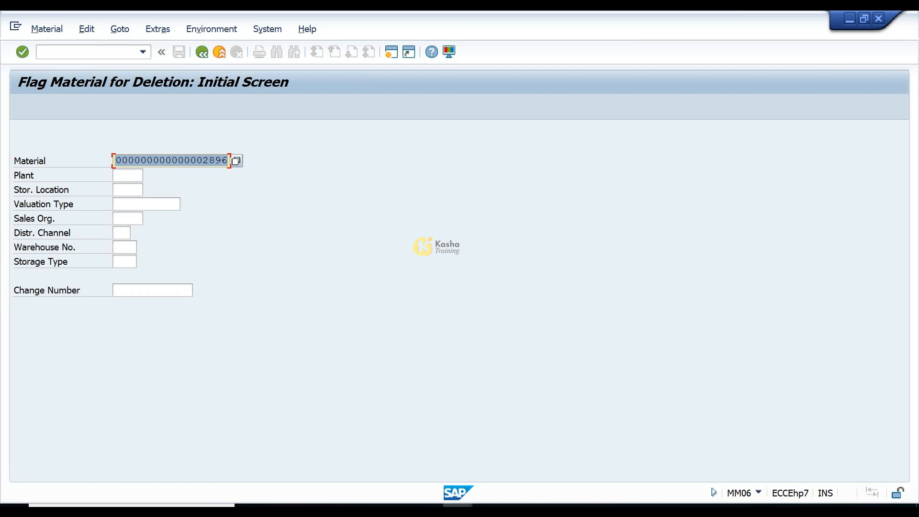
left_click(127, 175)
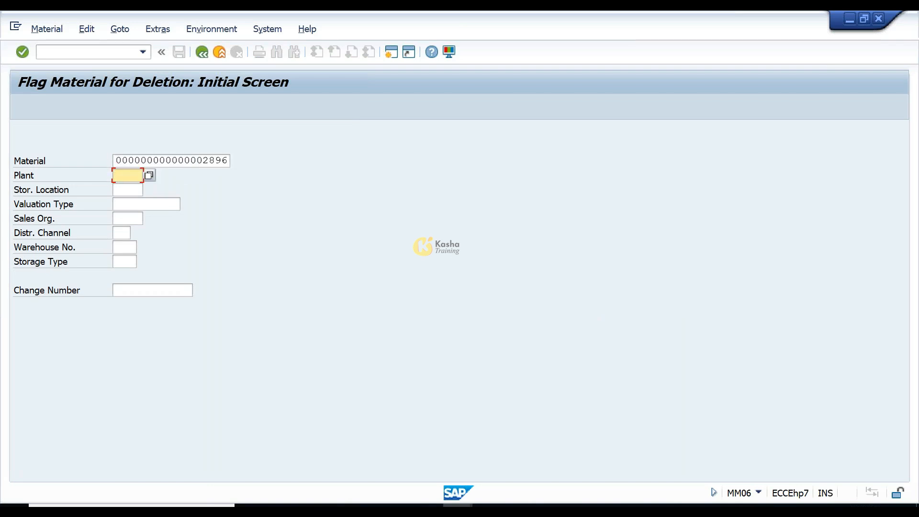
type("CG01")
key("Tab")
type("1000")
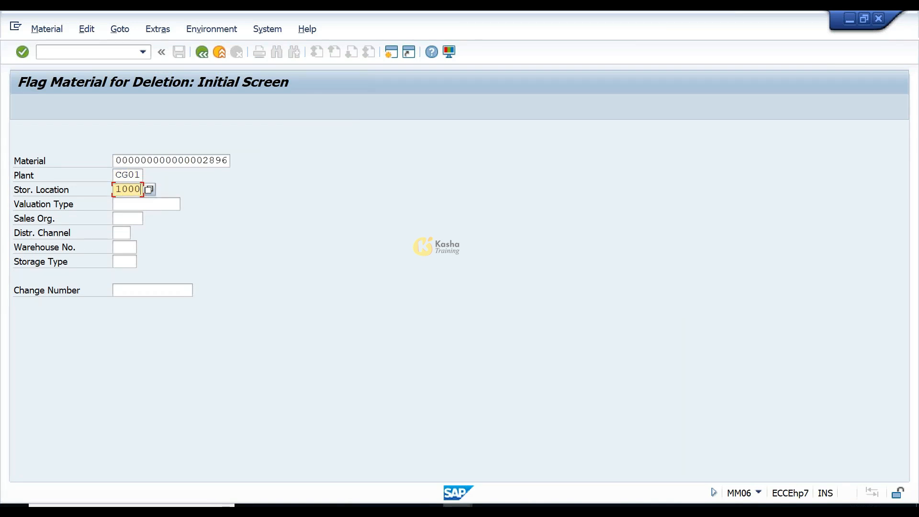
key("Return")
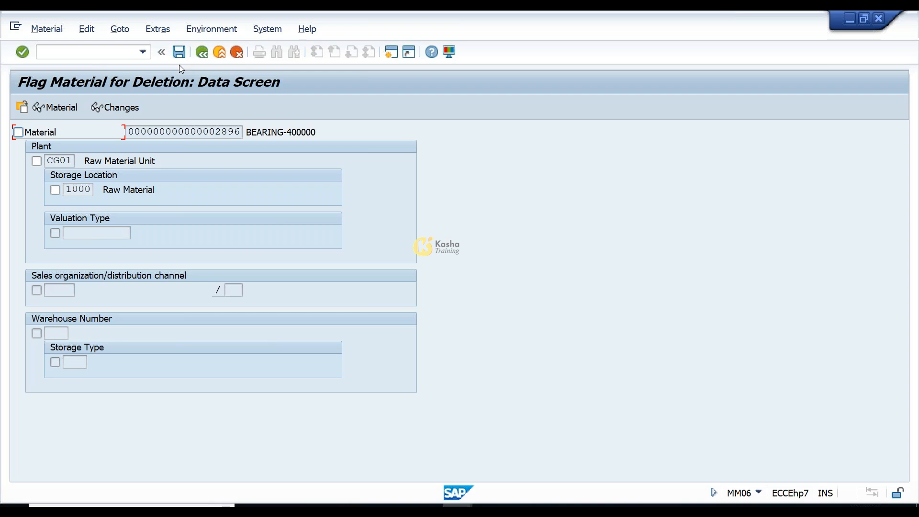
left_click(82, 48)
type("/n")
key("Return")
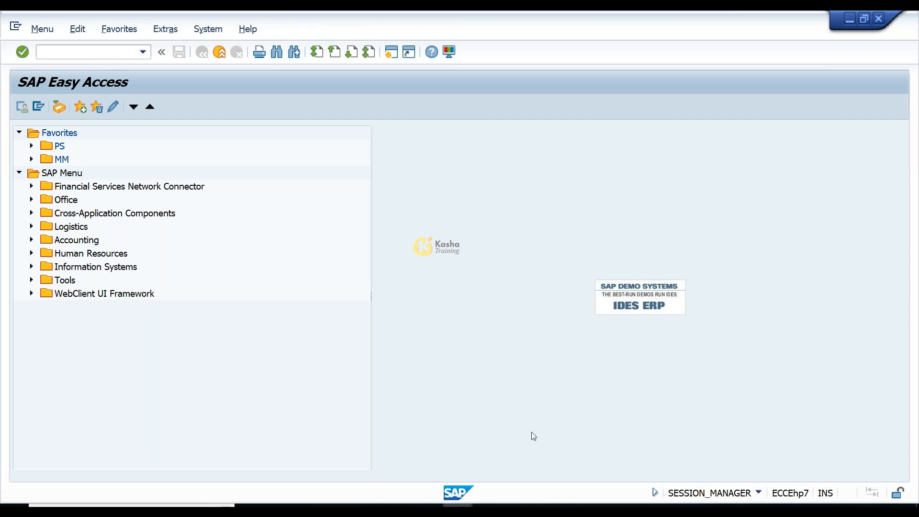
Step: Check the organizational structure notes in the New Text Document Notepad file and minimize it to return to SAP
mouse_move(606, 508)
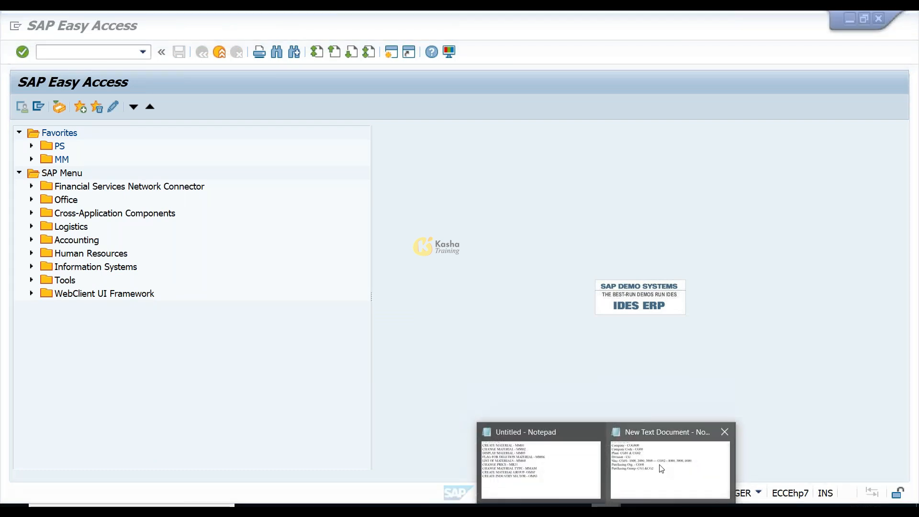
left_click(659, 464)
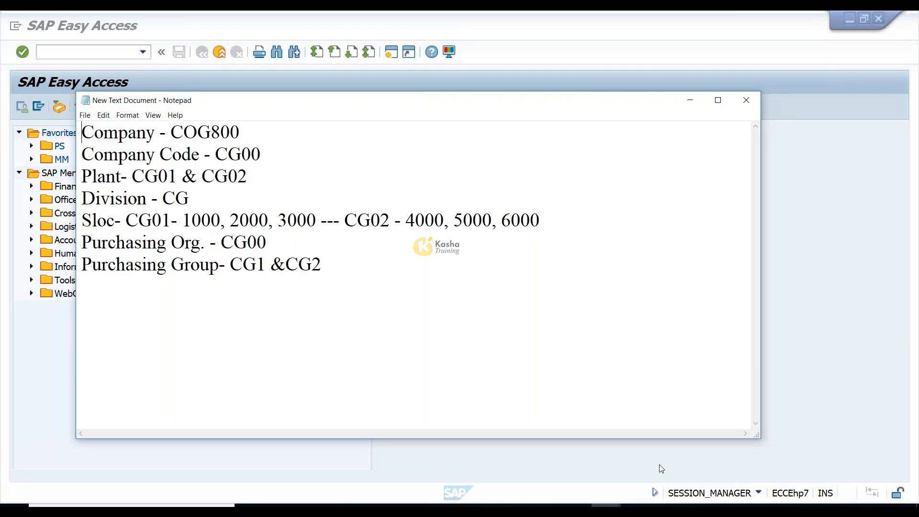
left_click(689, 101)
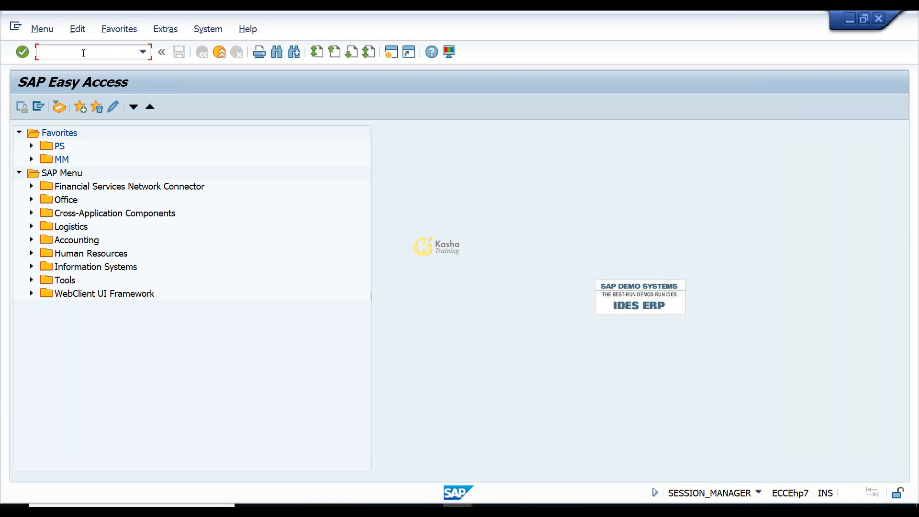
Step: Run the MM60 materials list for plant CG01 without restricting it to a material number
type("MM60")
key("Return")
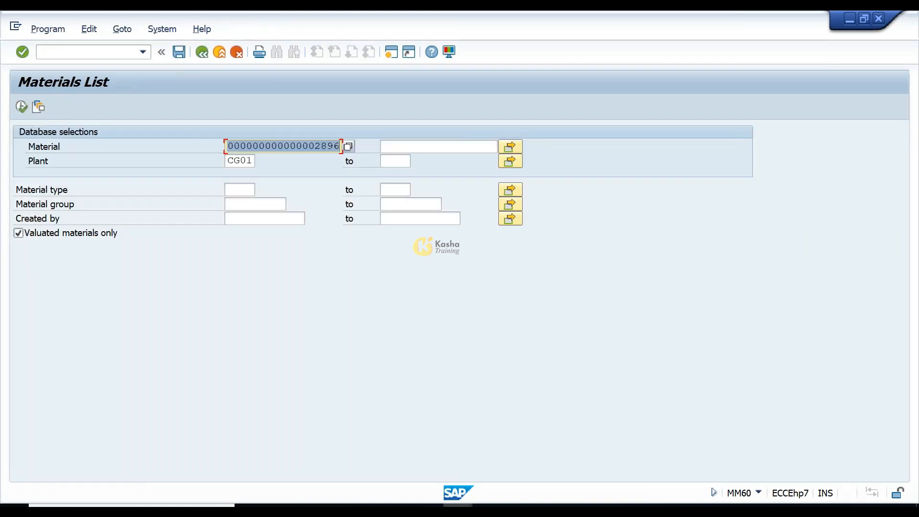
key("Delete")
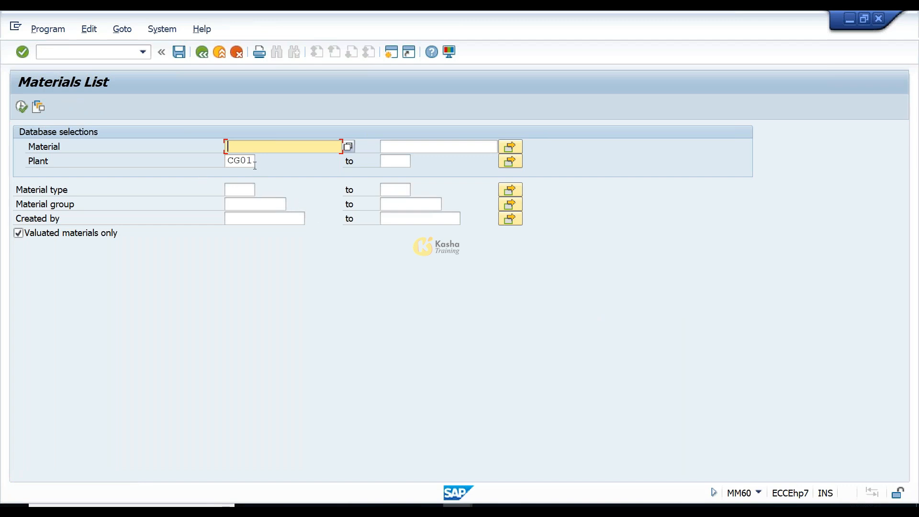
left_click(23, 113)
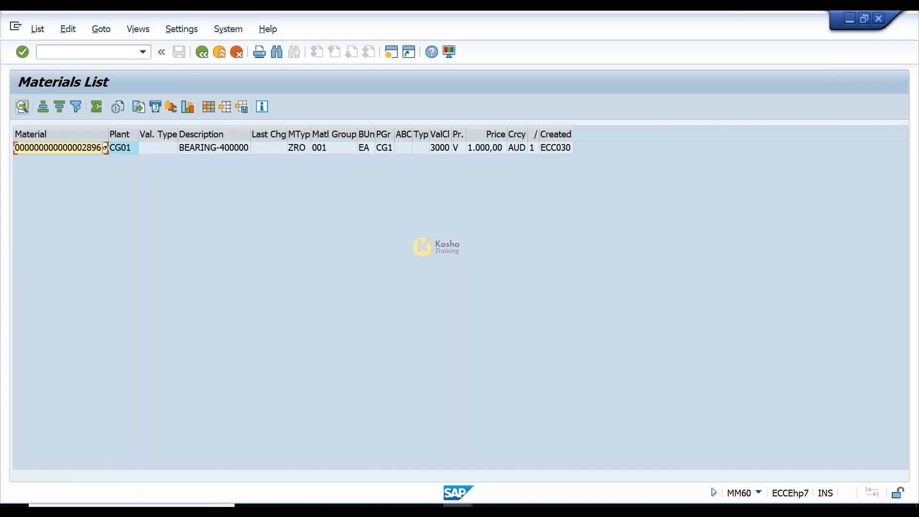
Step: Examine the fields of the listed material one by one up to its price details, and return to SAP Easy Access
left_click(20, 150)
key("Tab")
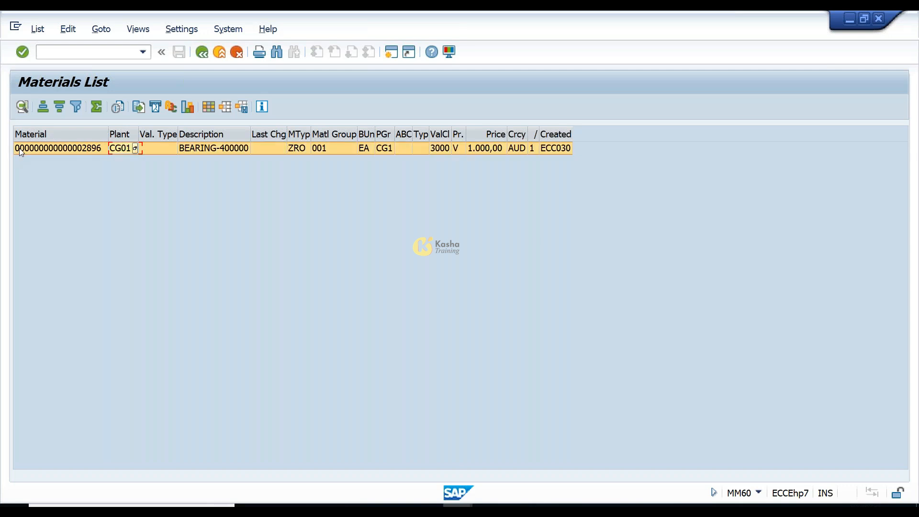
key("Tab")
key("Tab")
key("Tab")
key("Tab")
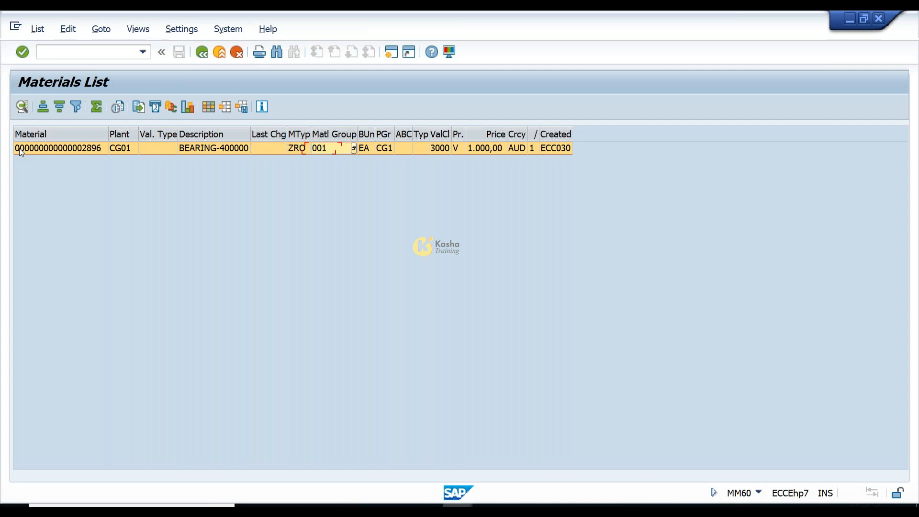
key("Tab")
key("Tab")
key("Tab")
key("Tab")
key("Tab")
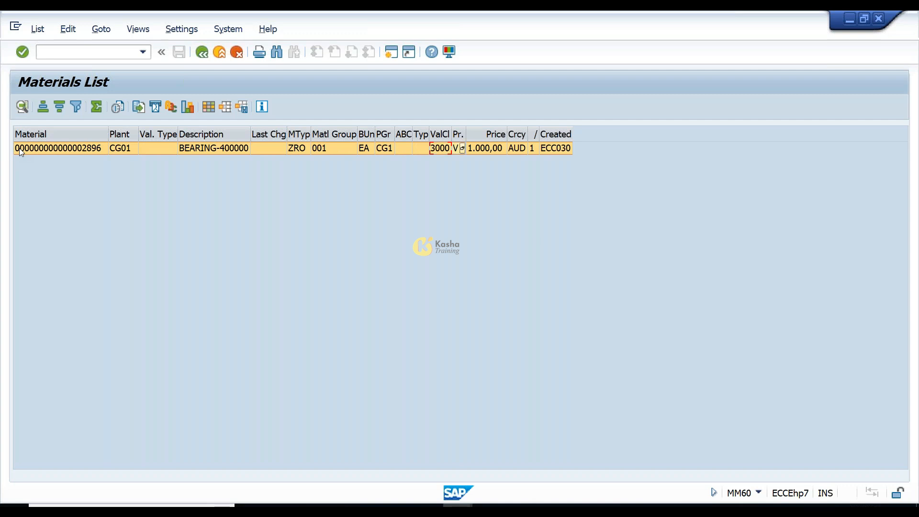
key("Tab")
key("Tab")
type("/n")
key("Return")
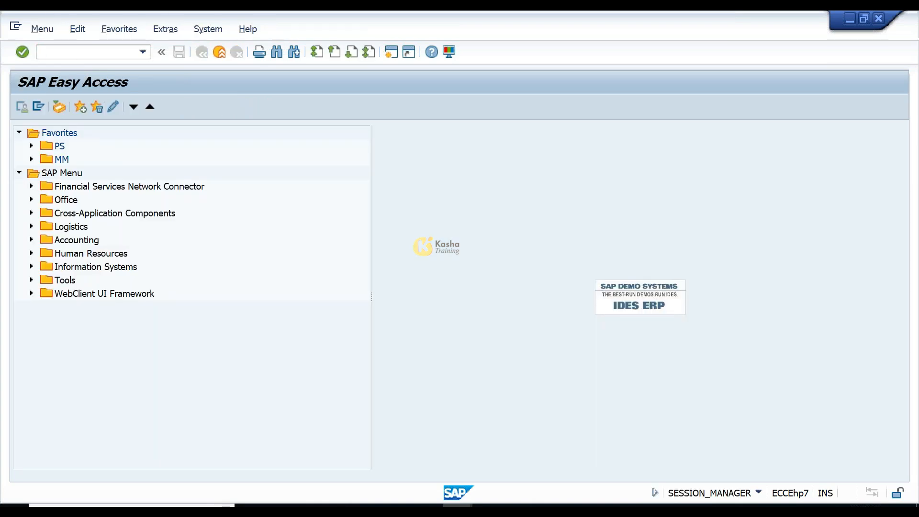